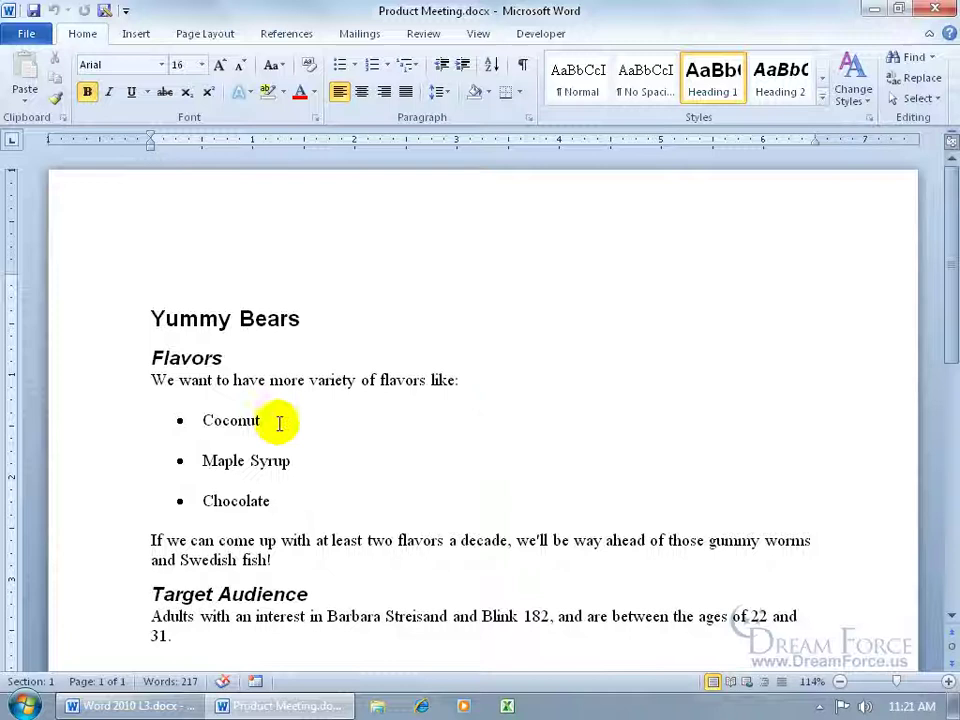
Check which heading styles are applied to the Yummy Bears and Flavors headings
left_click(335, 322)
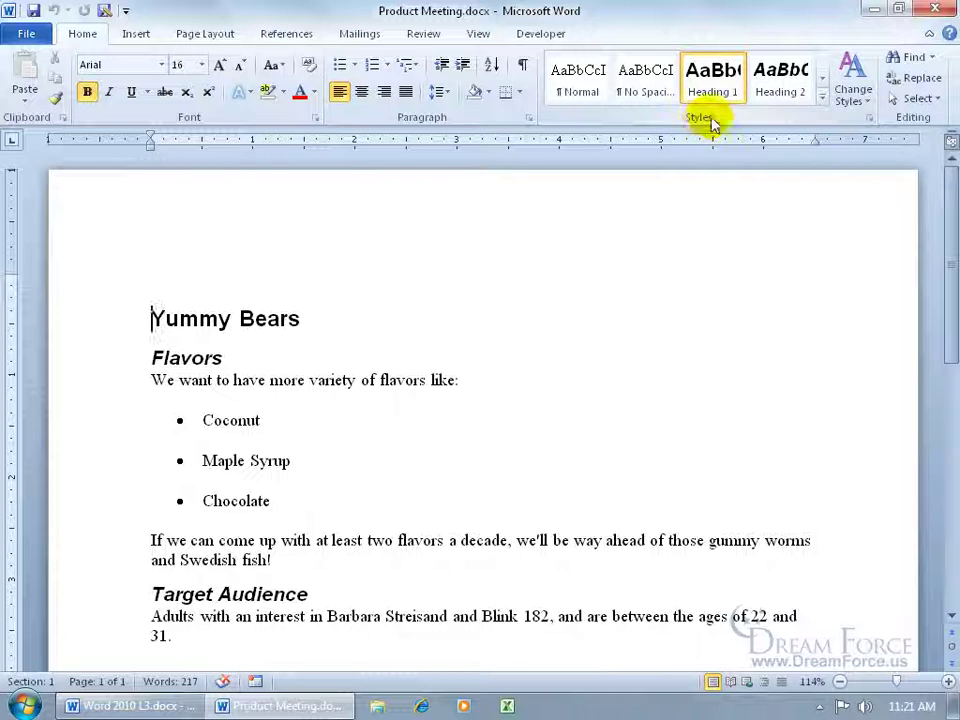
left_click(203, 358)
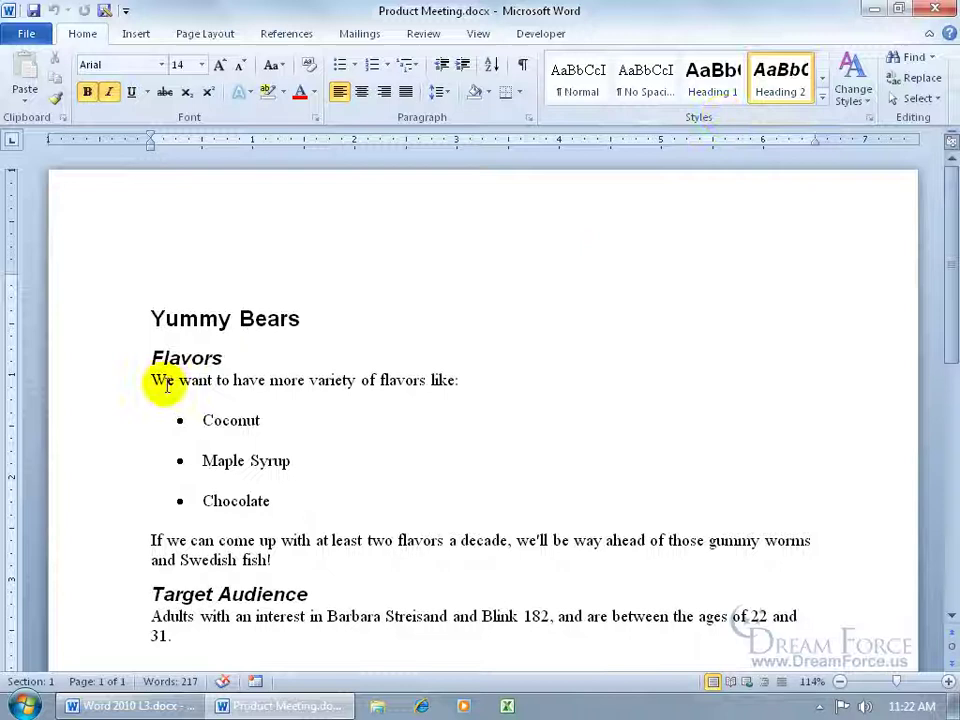
Try bold at 16 pt on the "We want to have more variety of flavors like:" line and undo both changes
left_click(88, 381)
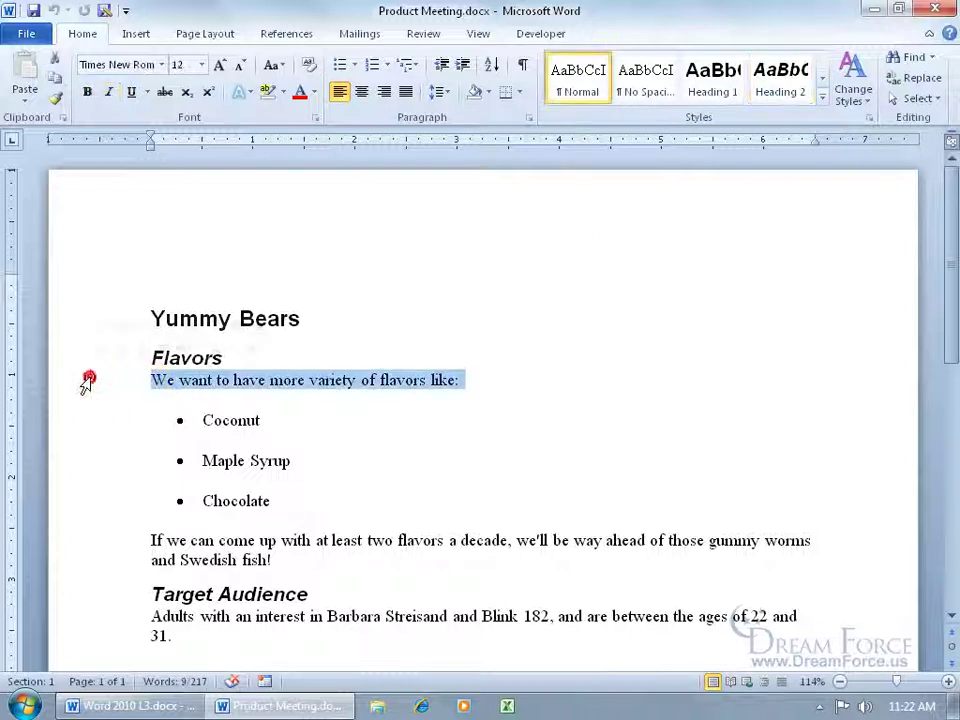
left_click(87, 91)
left_click(201, 65)
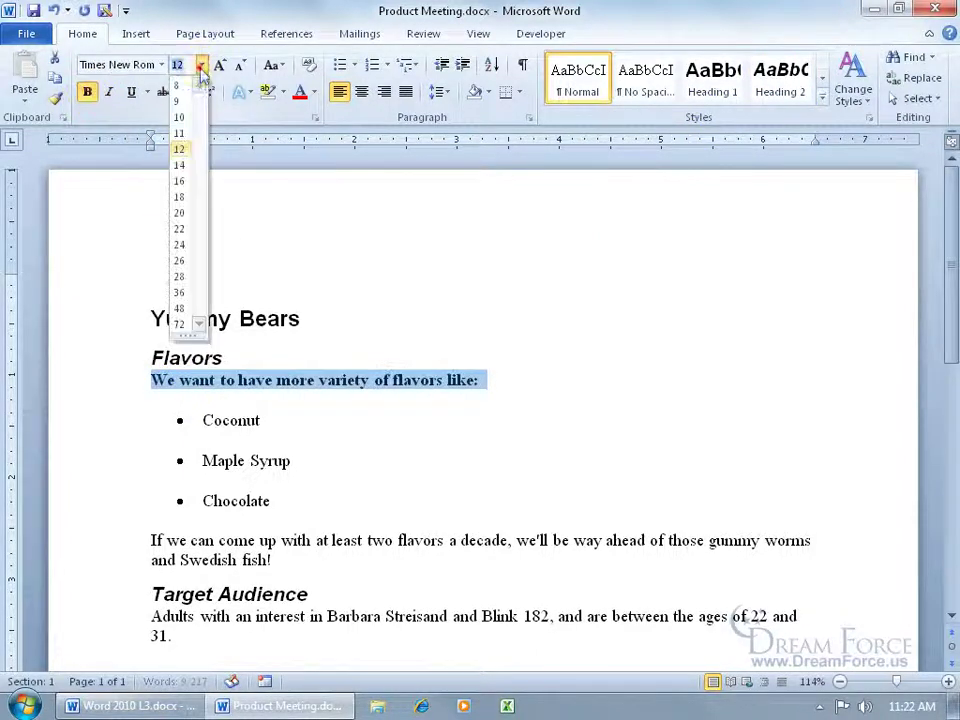
left_click(180, 180)
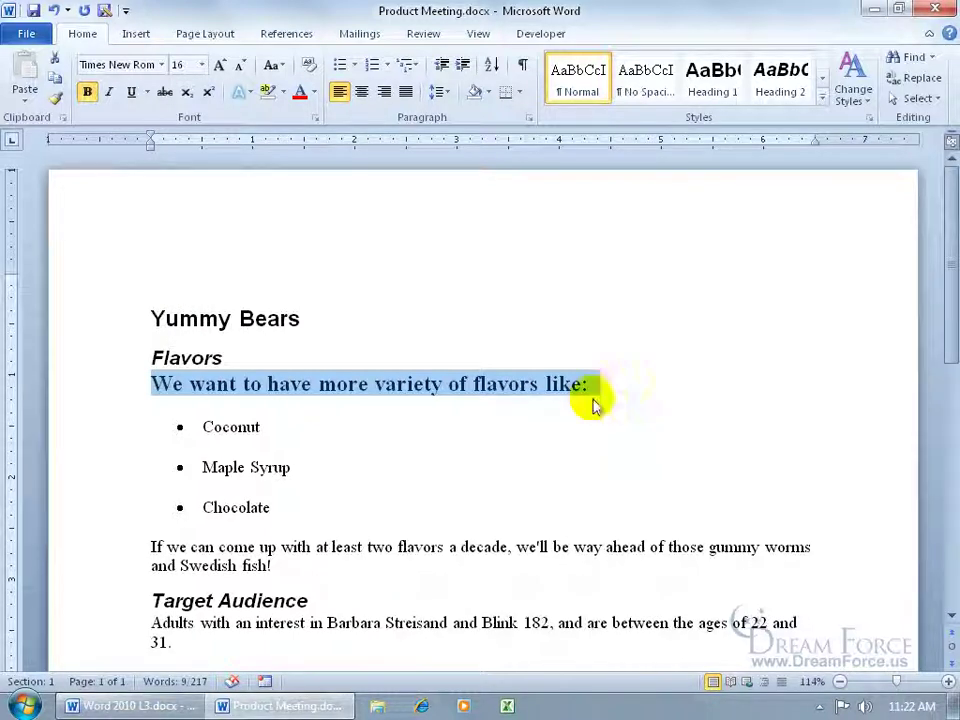
left_click(54, 10)
left_click(54, 10)
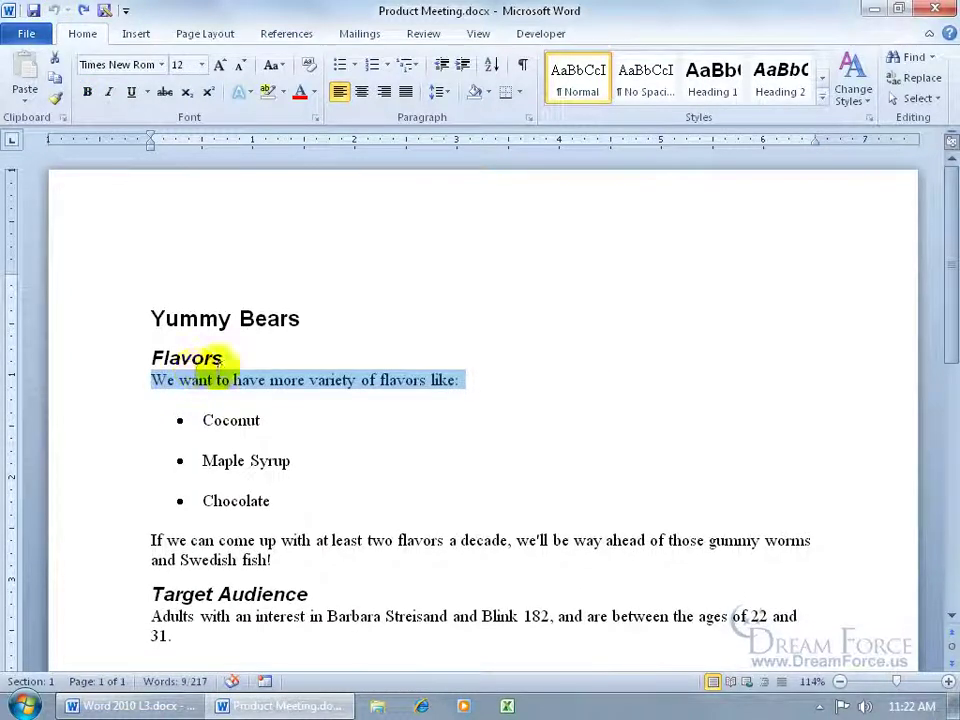
Examine the Heading 1 style's modification settings and font size choices from the Yummy Bears heading, leaving the style unmodified
left_click(240, 318)
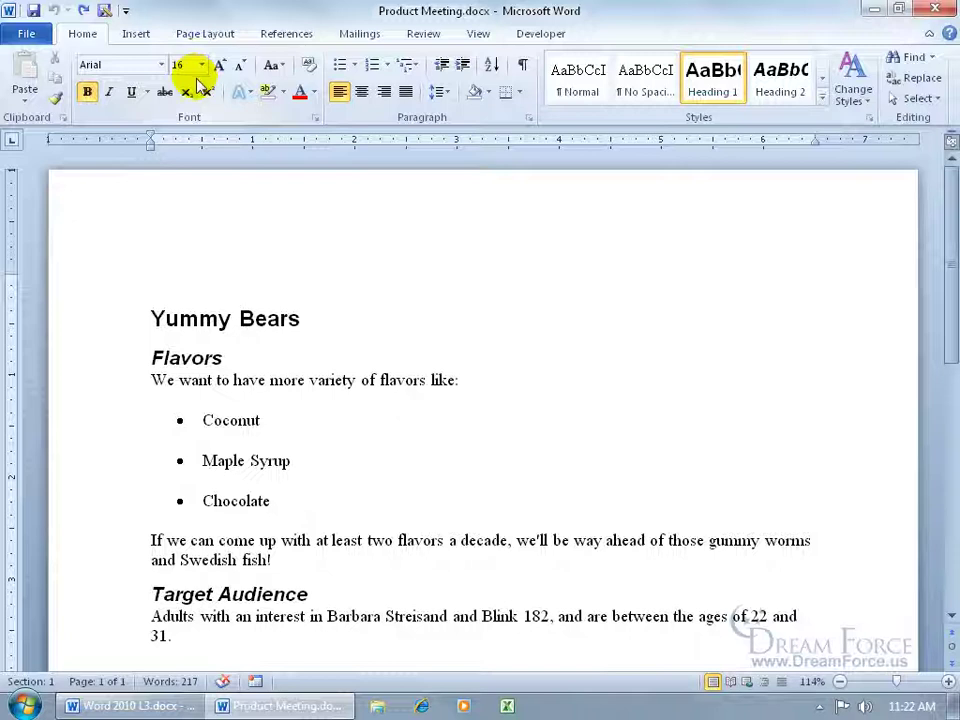
right_click(715, 85)
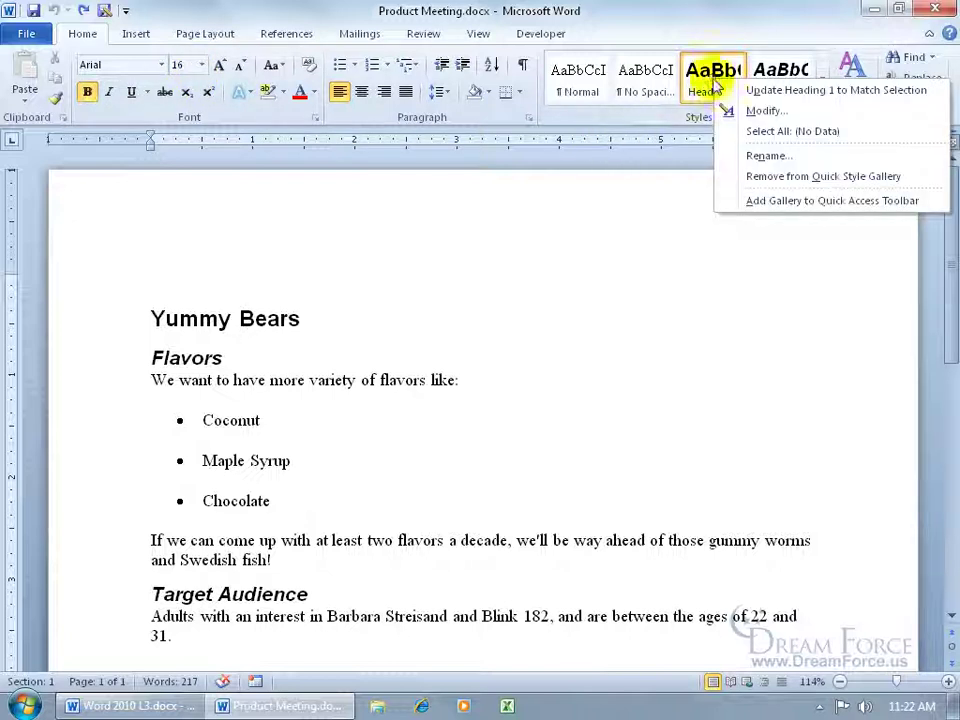
left_click(735, 111)
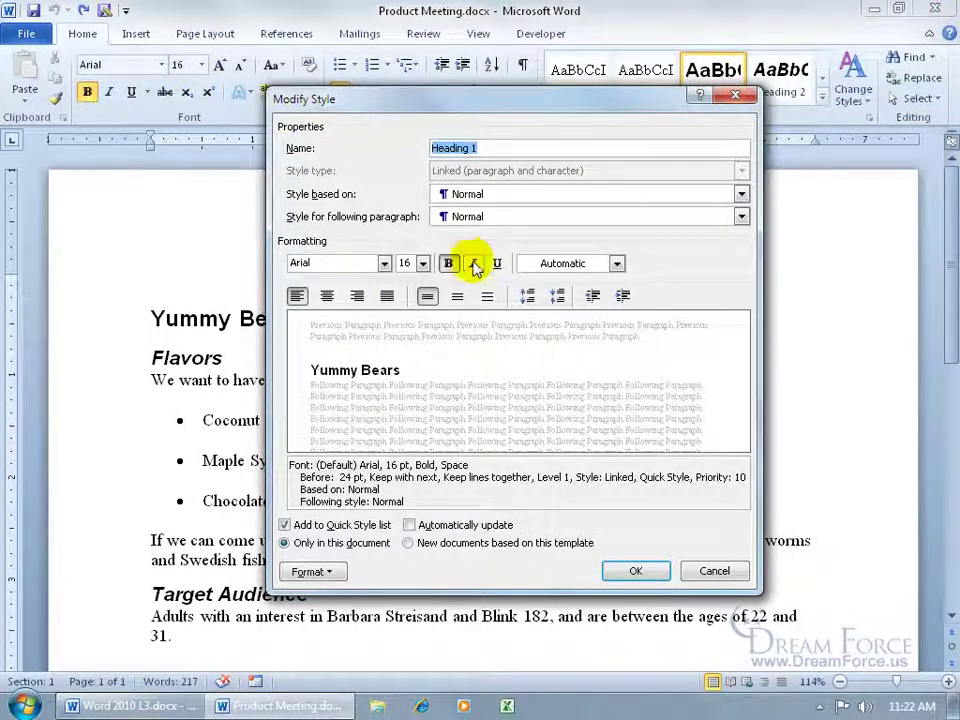
left_click(424, 263)
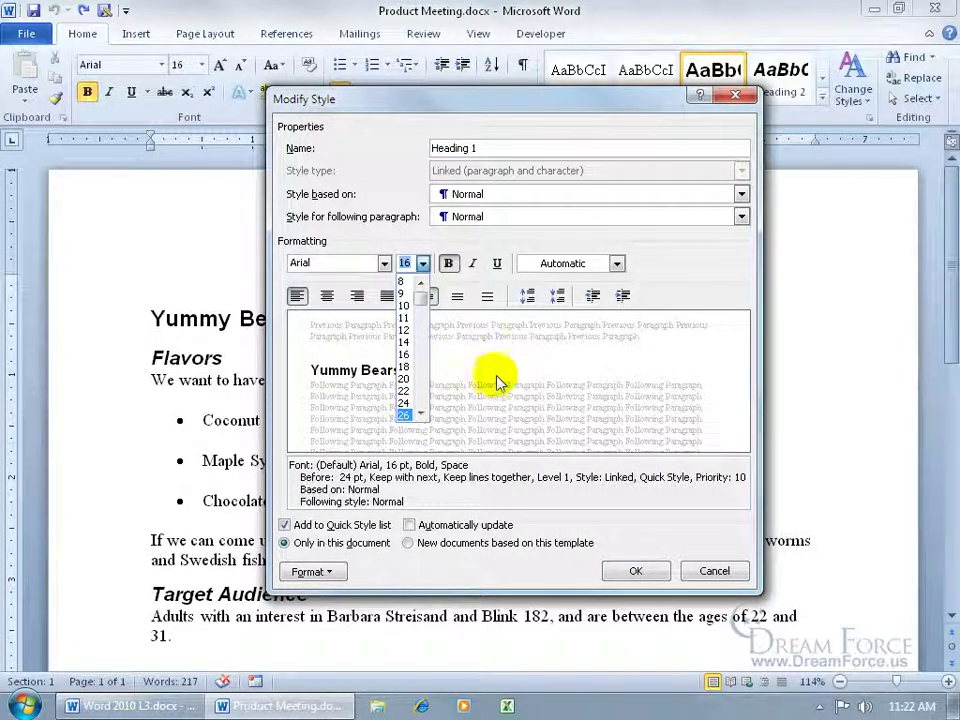
left_click(712, 572)
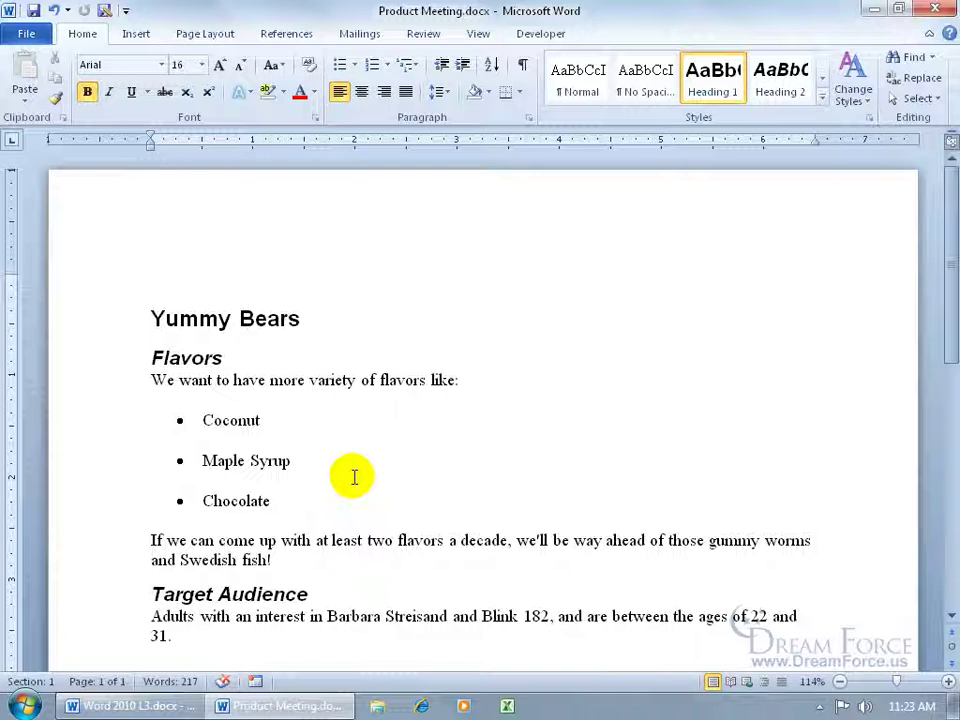
View the document's heading structure in the Navigation pane, jump to the Target Audience heading and close the pane
key("ctrl+f")
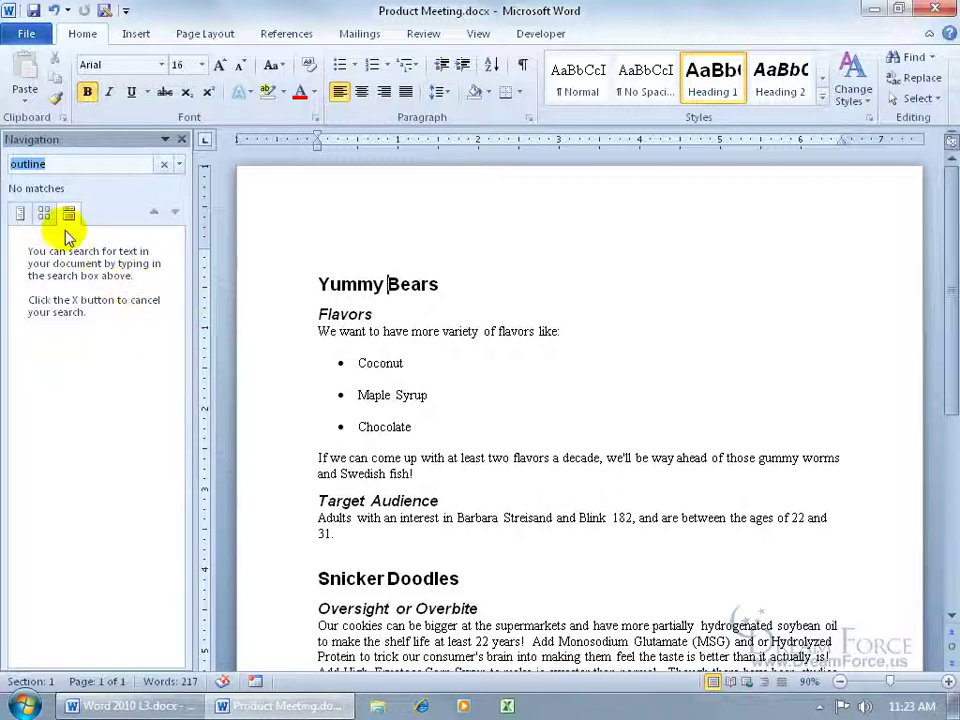
left_click(20, 218)
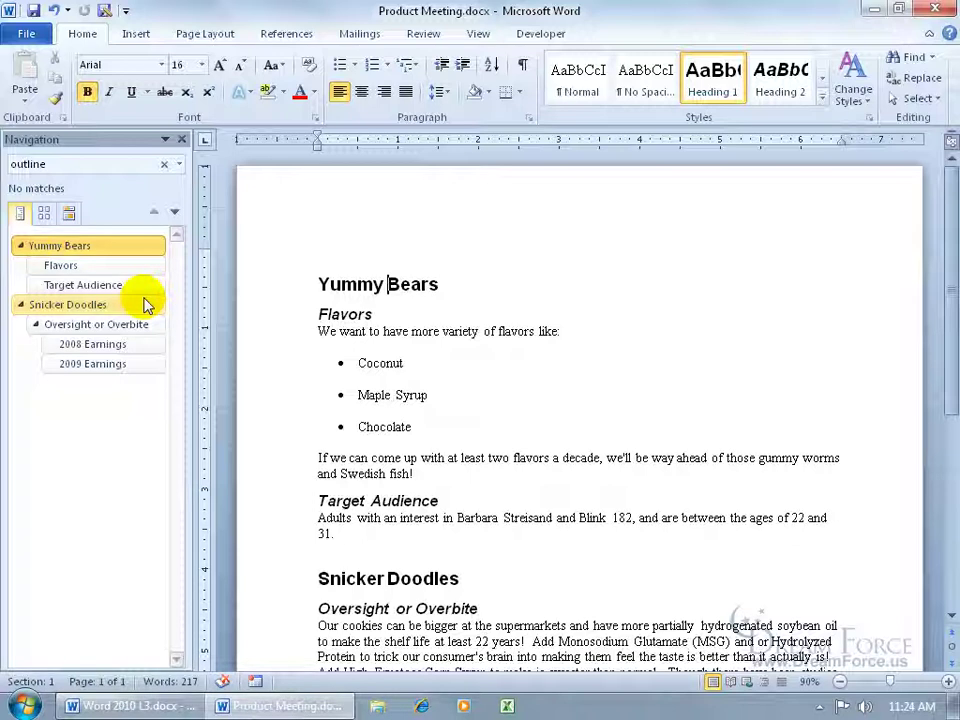
left_click(82, 283)
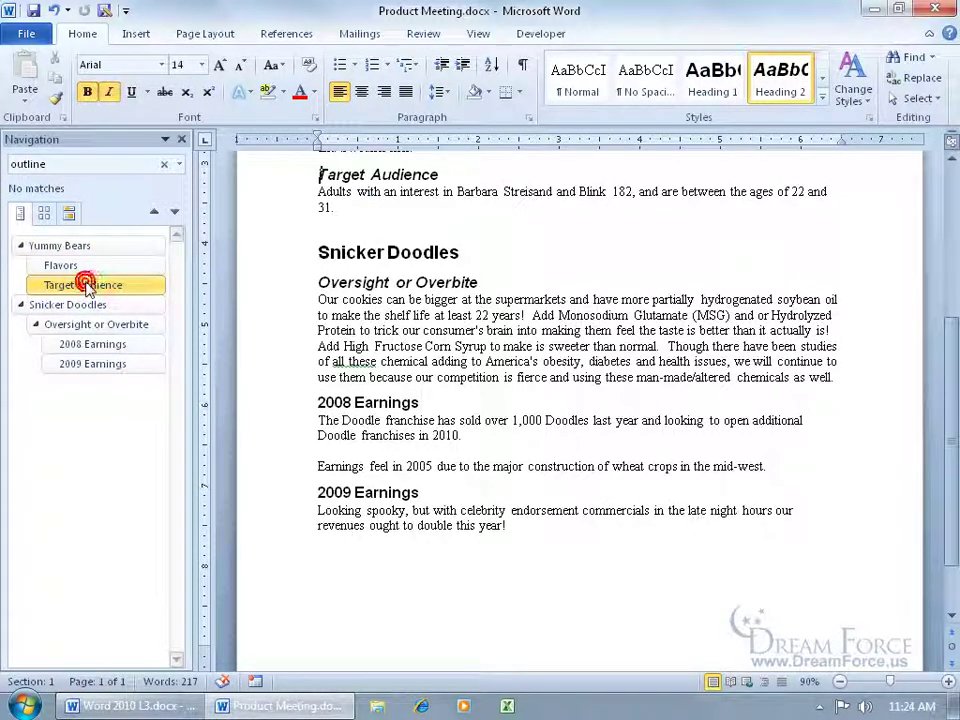
left_click(180, 139)
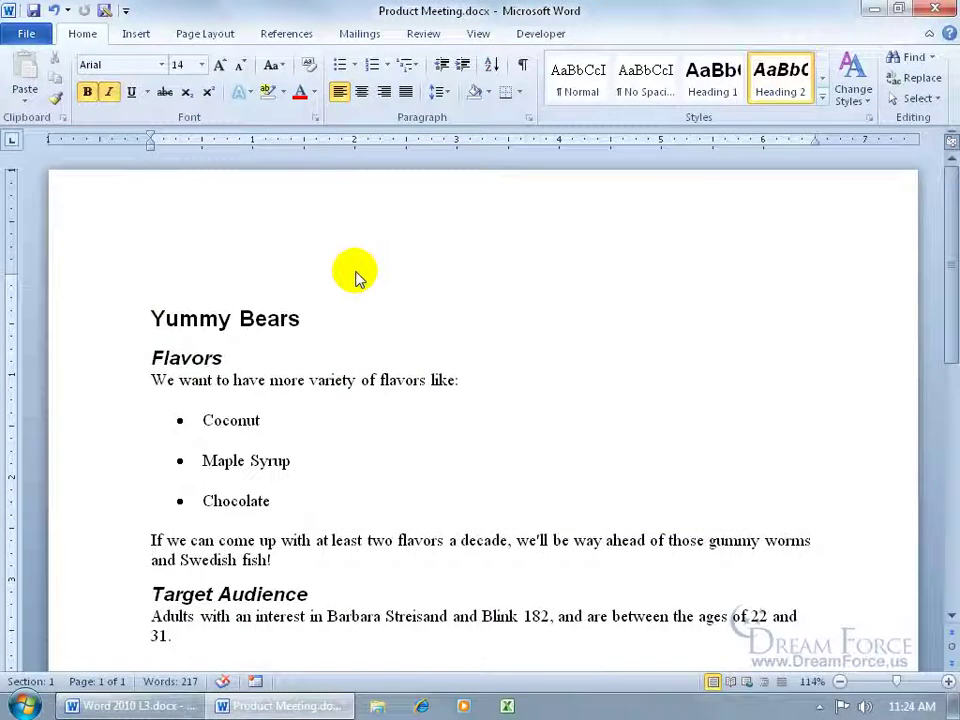
Add Send to Microsoft PowerPoint from All Commands to the Quick Access Toolbar and use it to send the document to PowerPoint
right_click(84, 14)
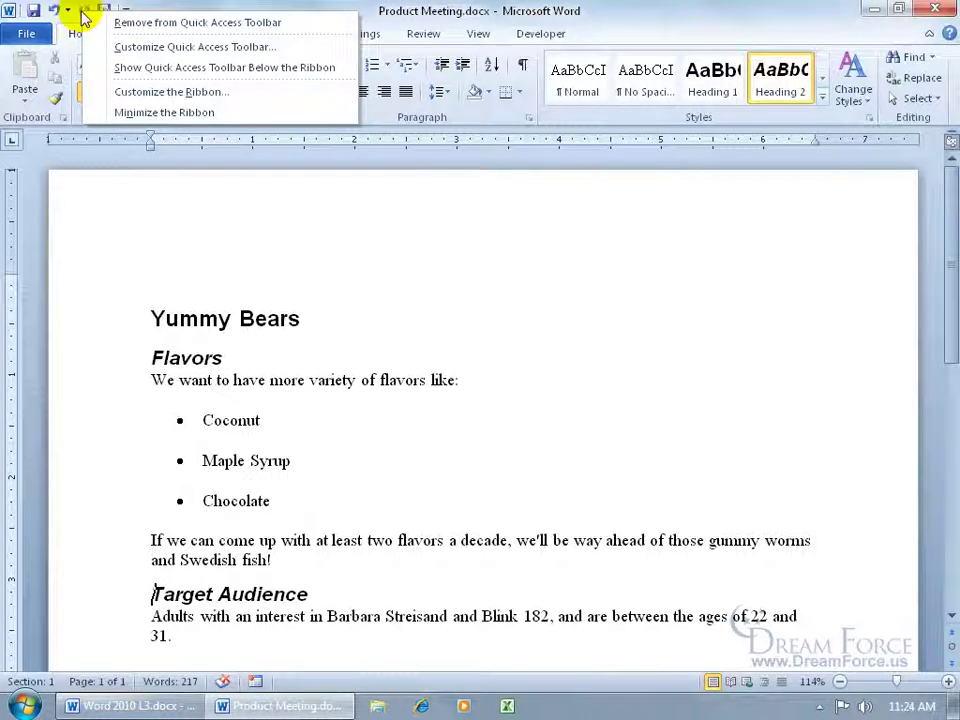
left_click(126, 46)
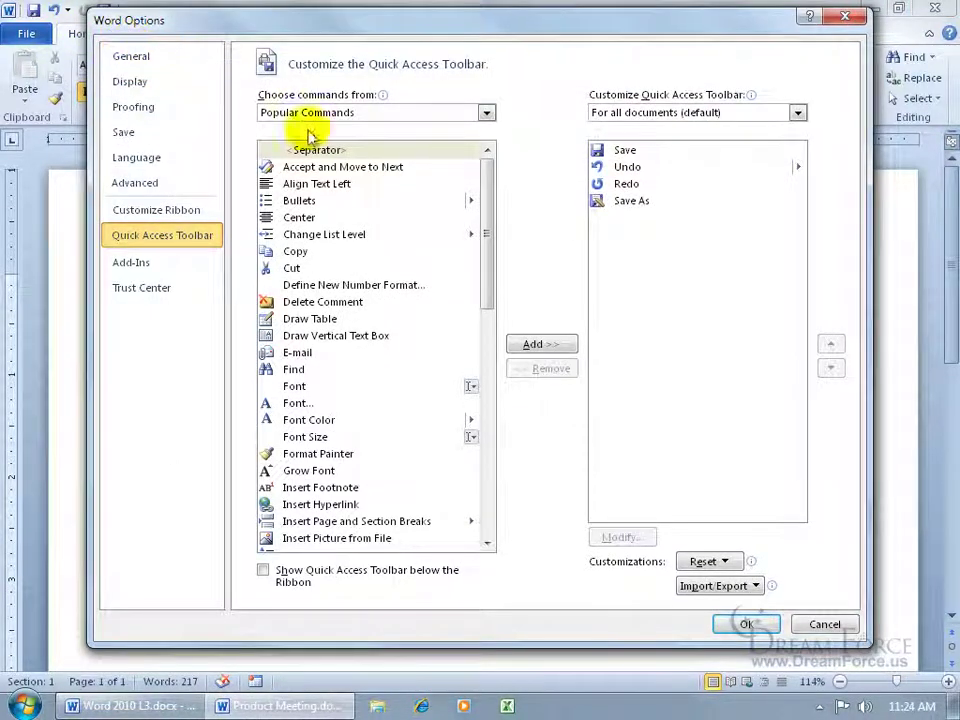
left_click(487, 113)
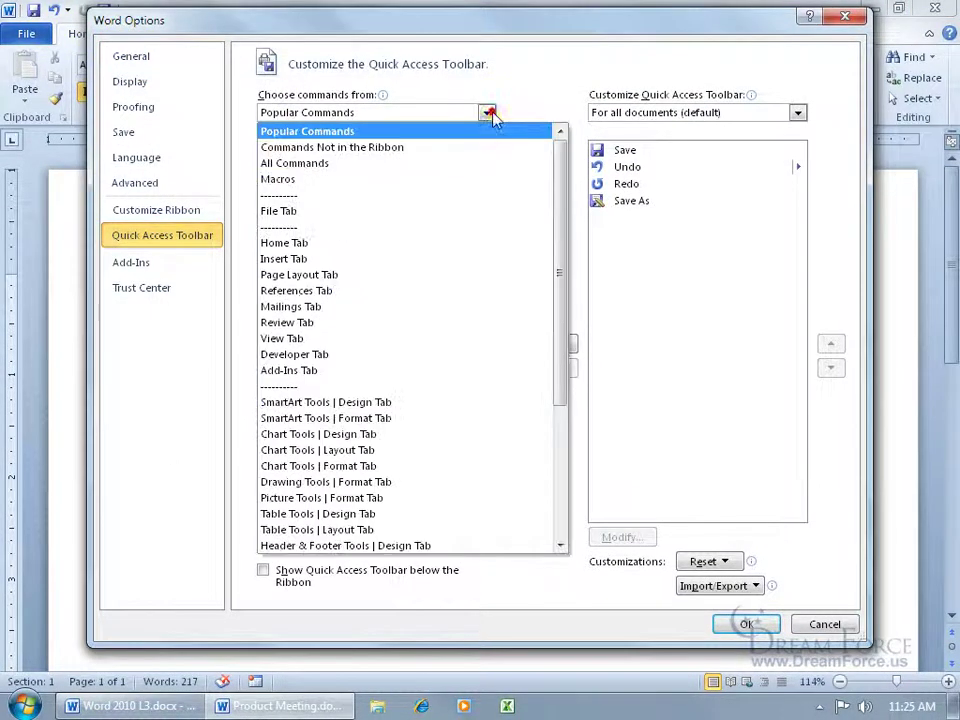
left_click(487, 166)
left_click_drag(485, 168, 487, 454)
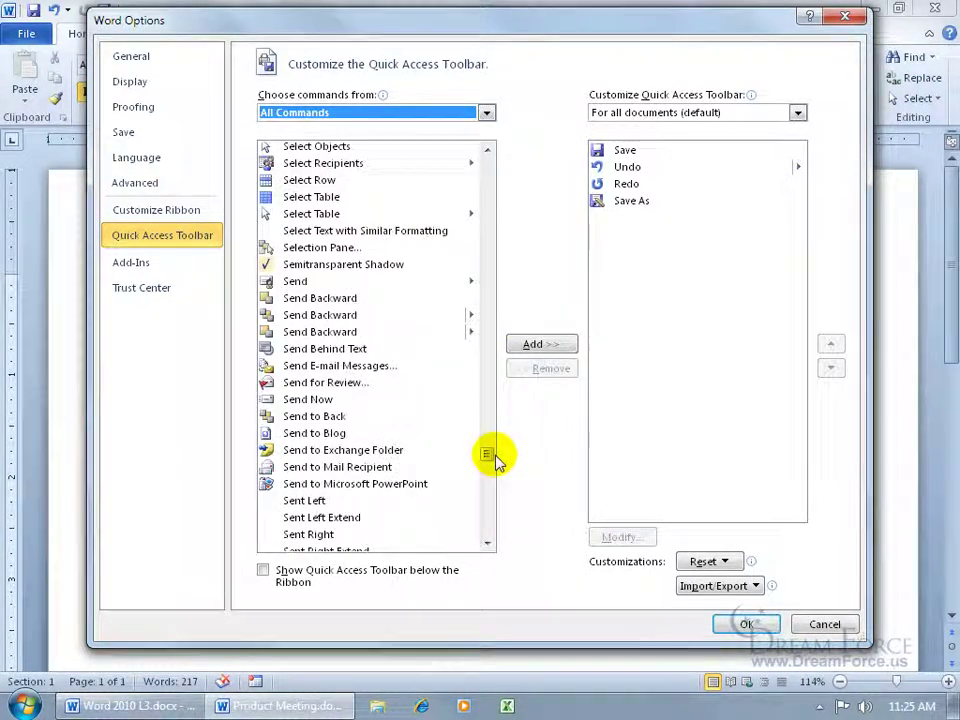
double_click(398, 485)
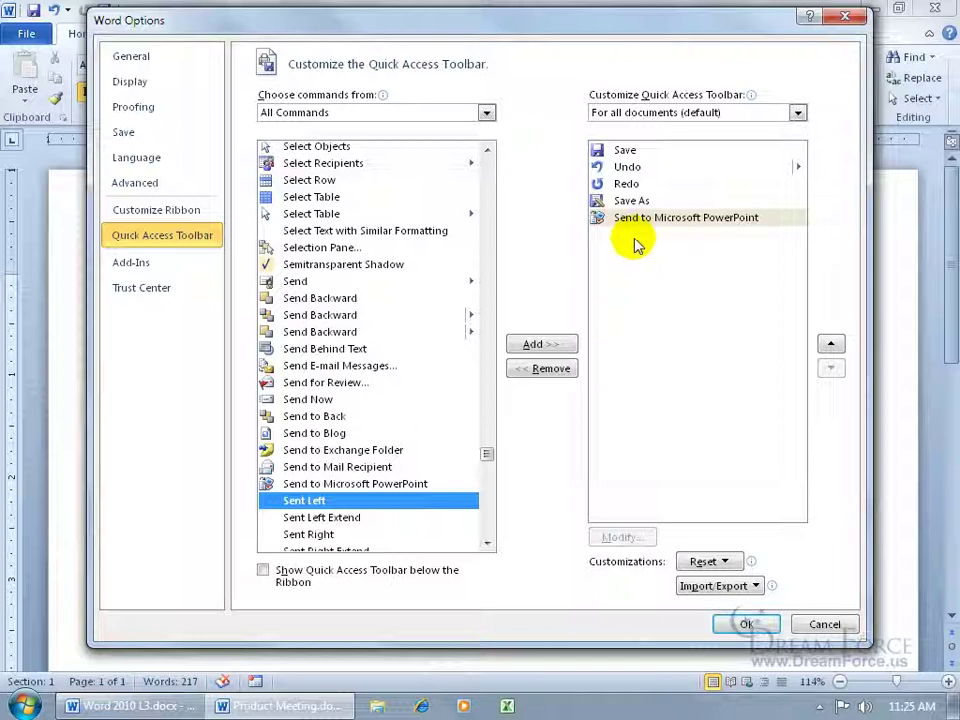
left_click(746, 624)
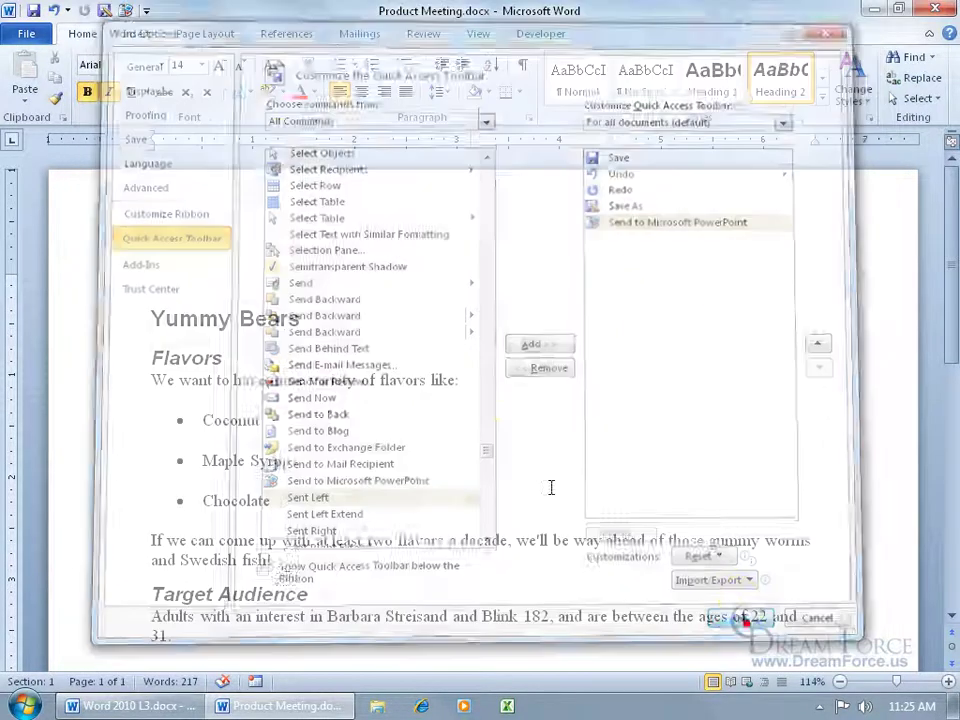
left_click(125, 10)
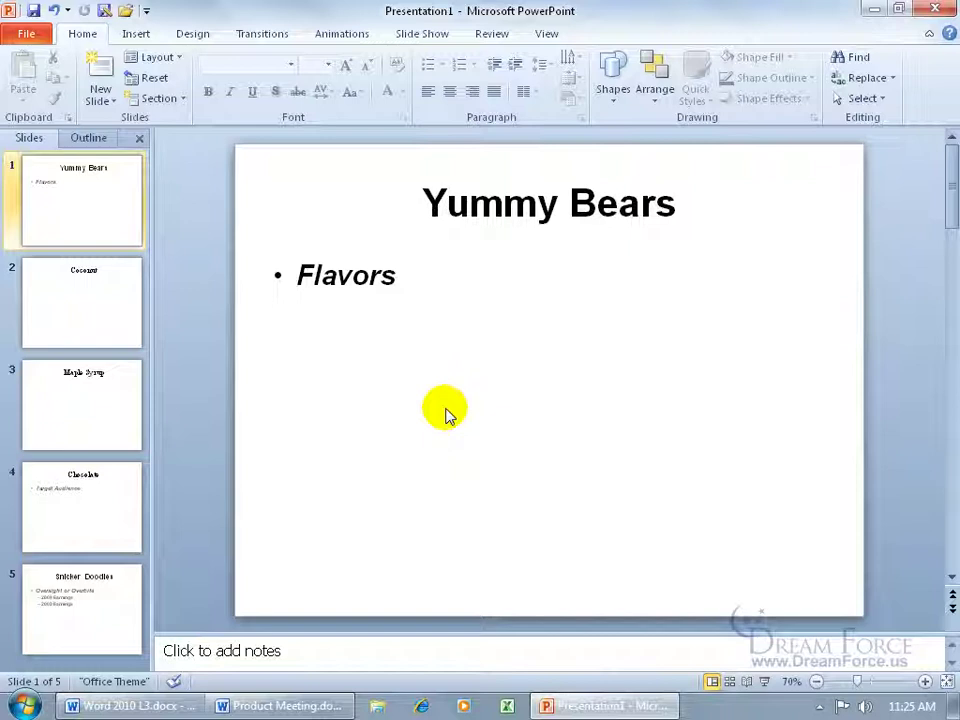
Check the Yummy Bears heading's style in Word, return to PowerPoint and view the Coconut, Maple Syrup and Chocolate slides
left_click(315, 708)
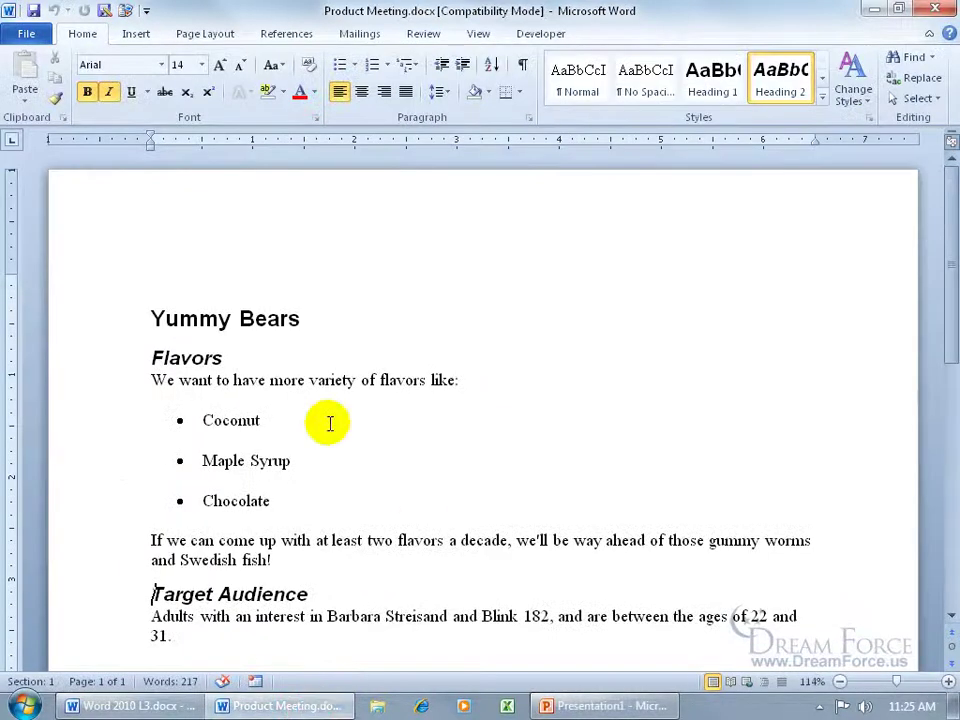
left_click(268, 320)
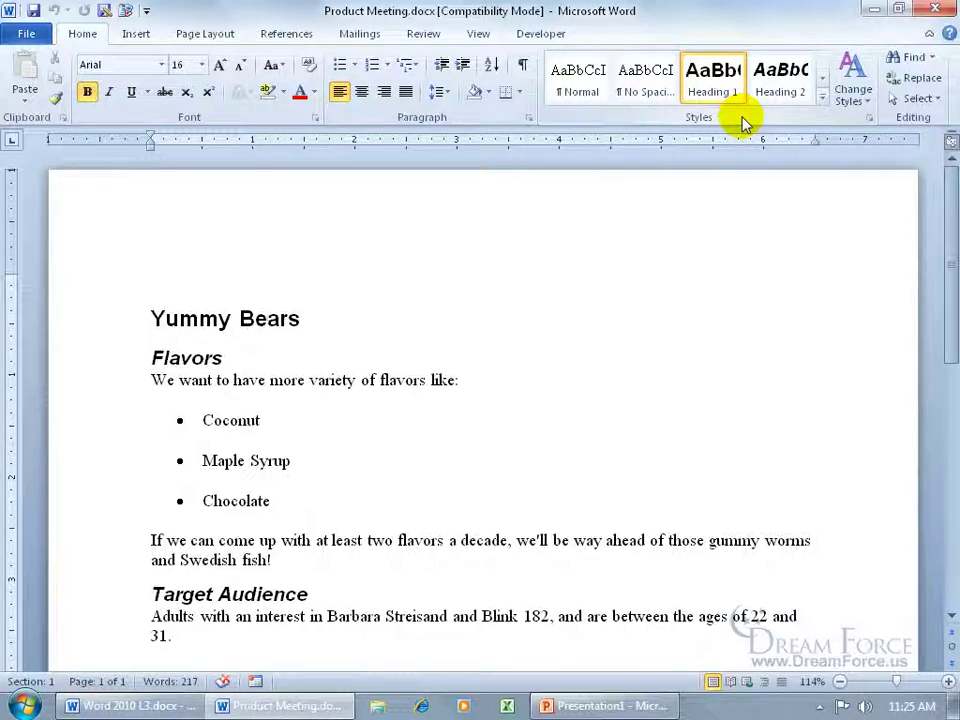
left_click(595, 706)
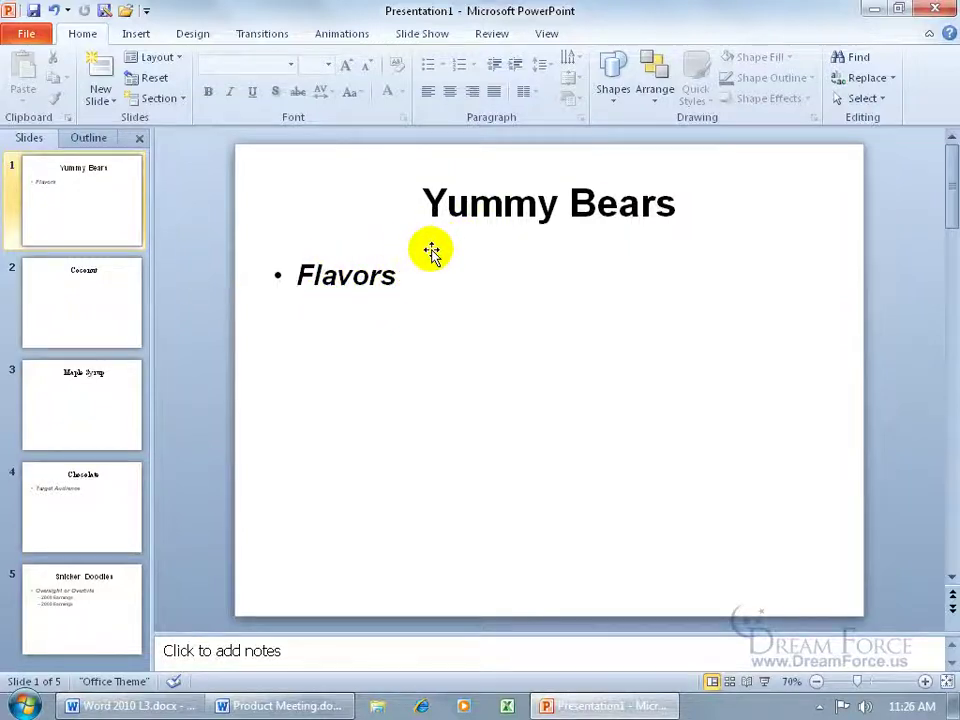
left_click(64, 295)
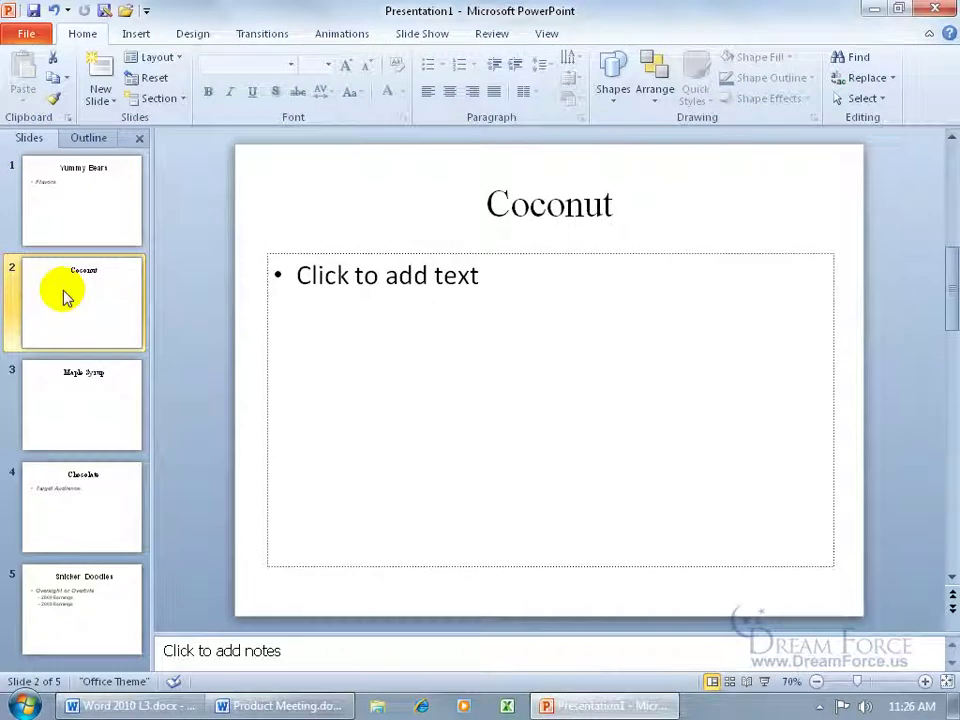
left_click(74, 390)
left_click(91, 474)
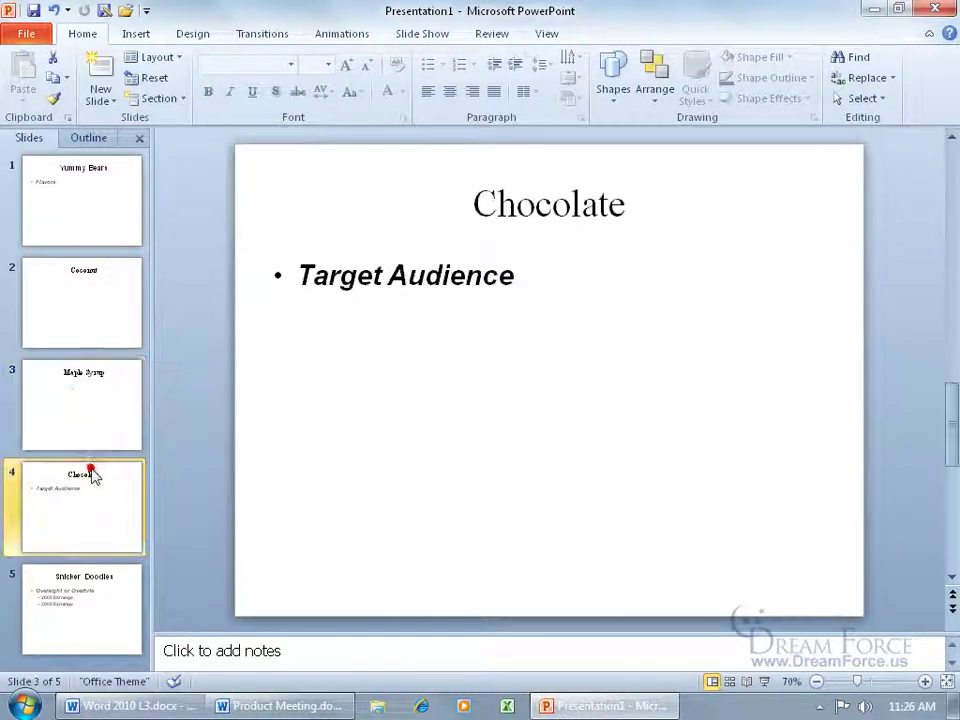
Compare the Chocolate slide in PowerPoint with the bulleted flavors and the Target Audience heading's style in Word
left_click(300, 705)
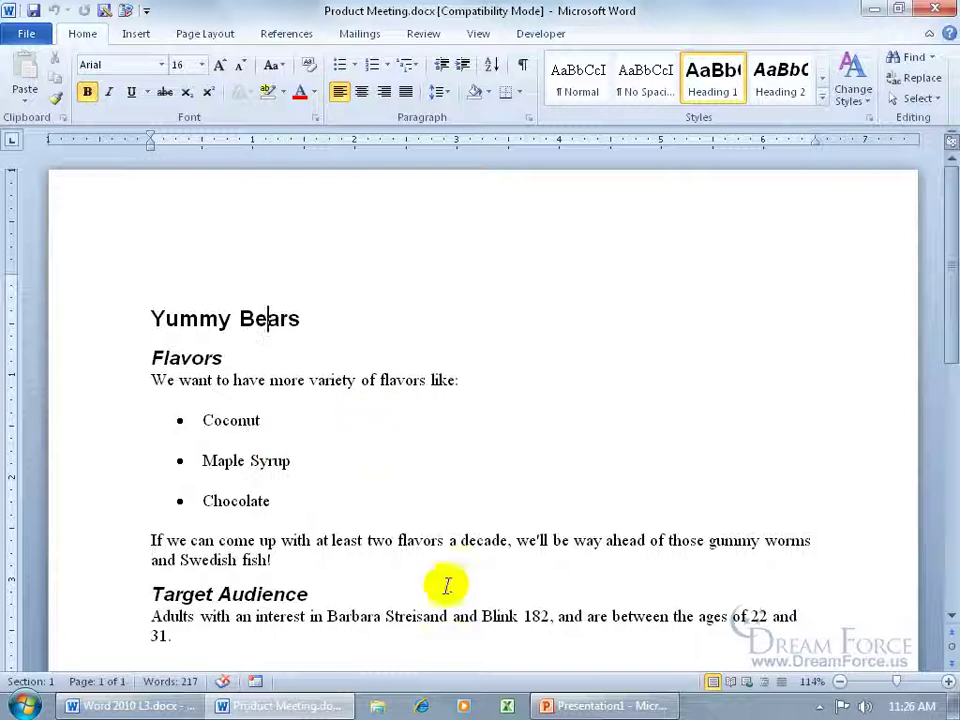
left_click(605, 706)
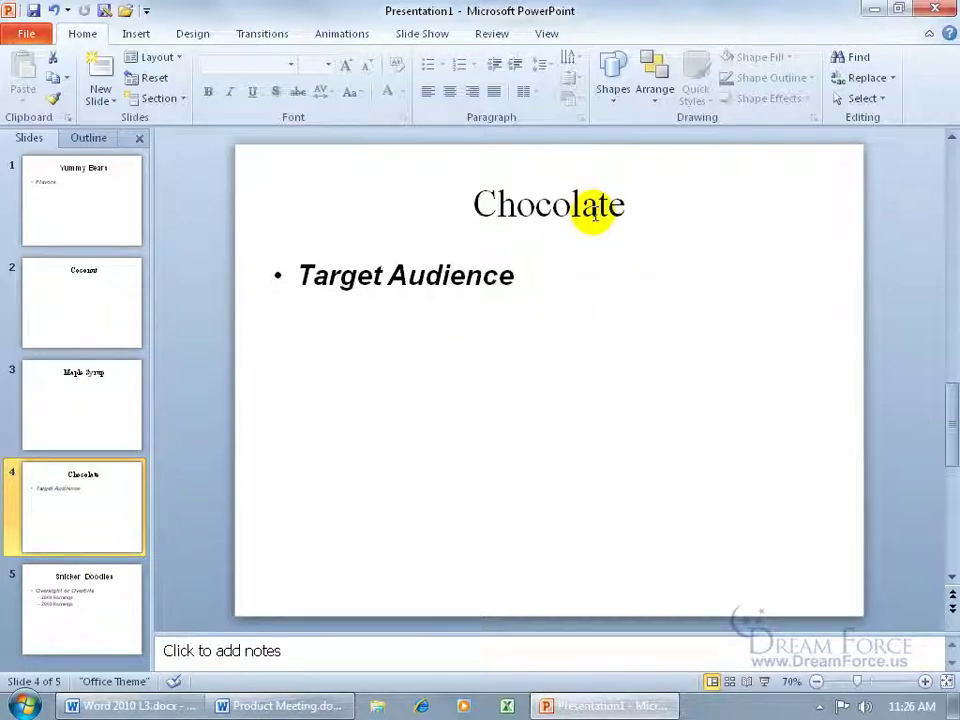
left_click(282, 706)
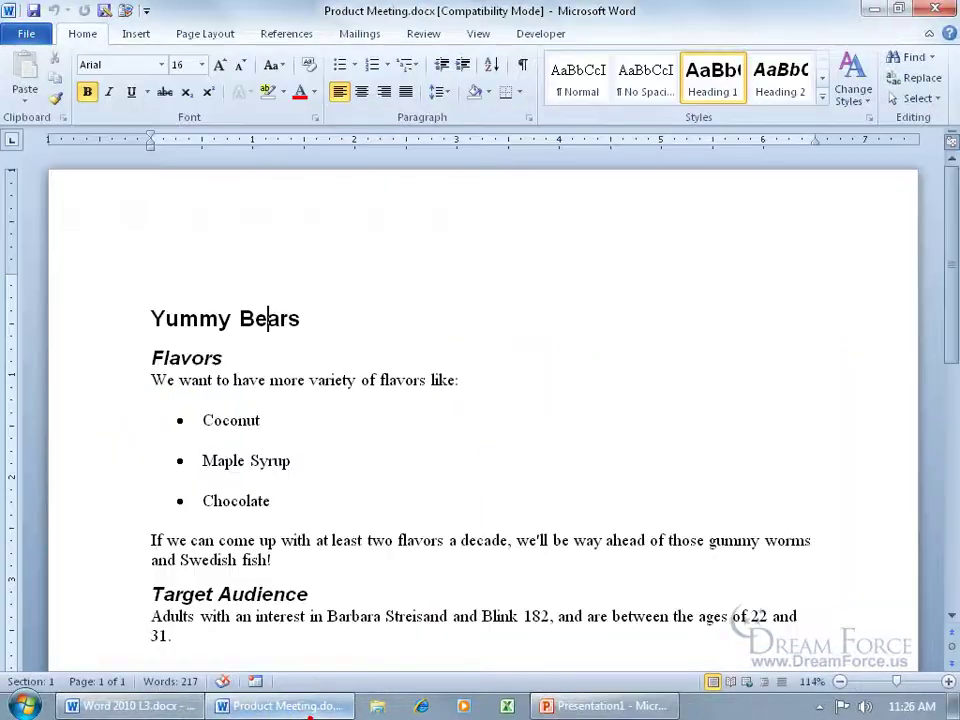
left_click(231, 594)
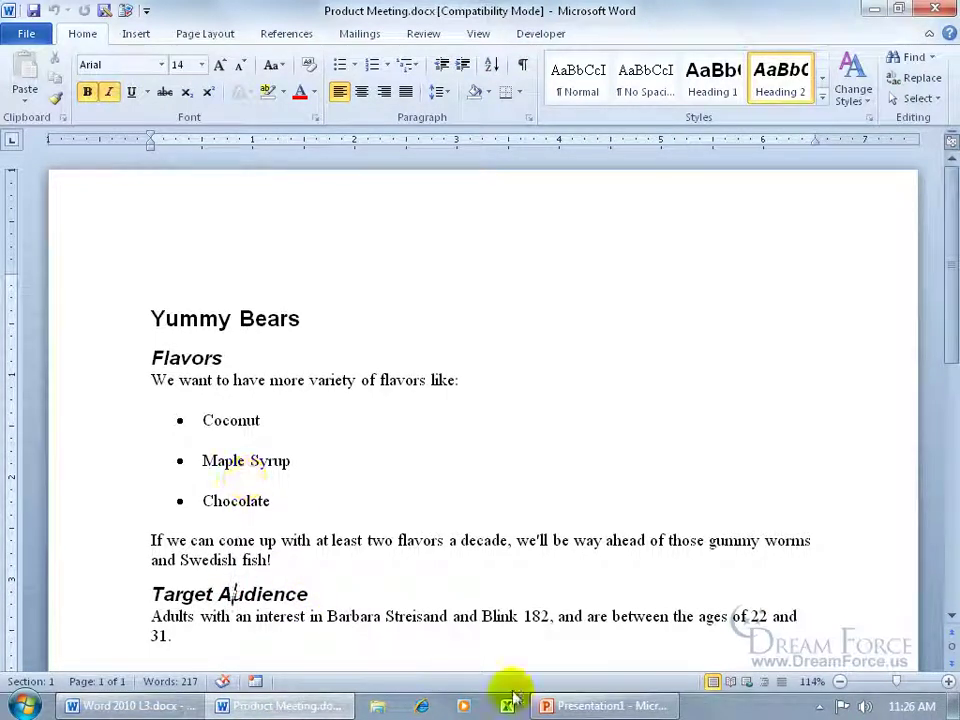
left_click(572, 708)
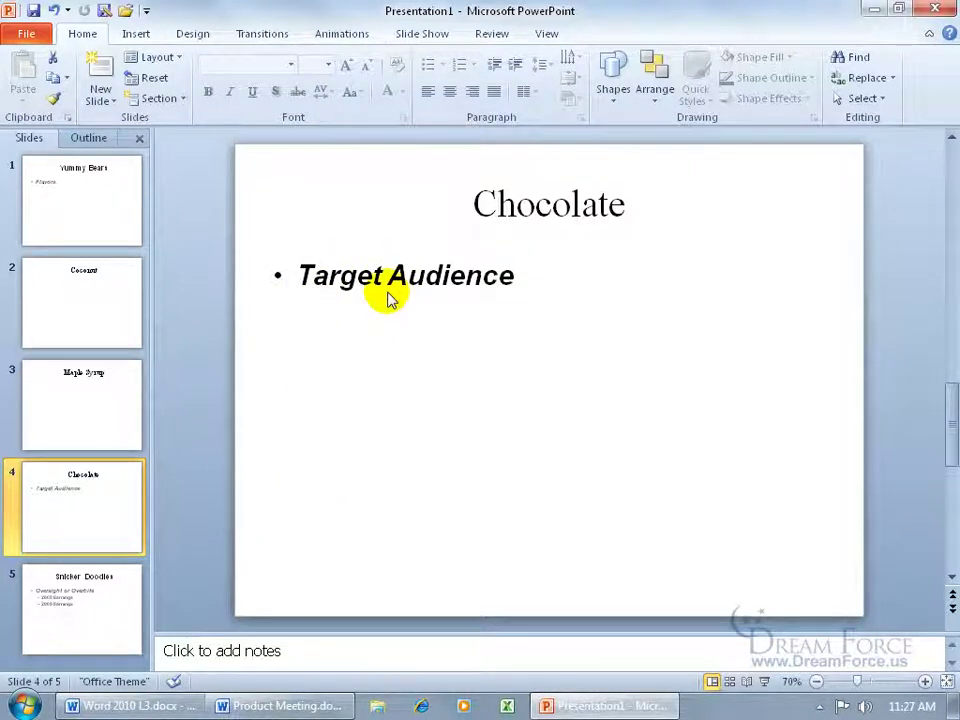
Compare the Snicker Doodles slide in PowerPoint with the styles of the Snicker Doodles section's headings in Word
left_click(124, 574)
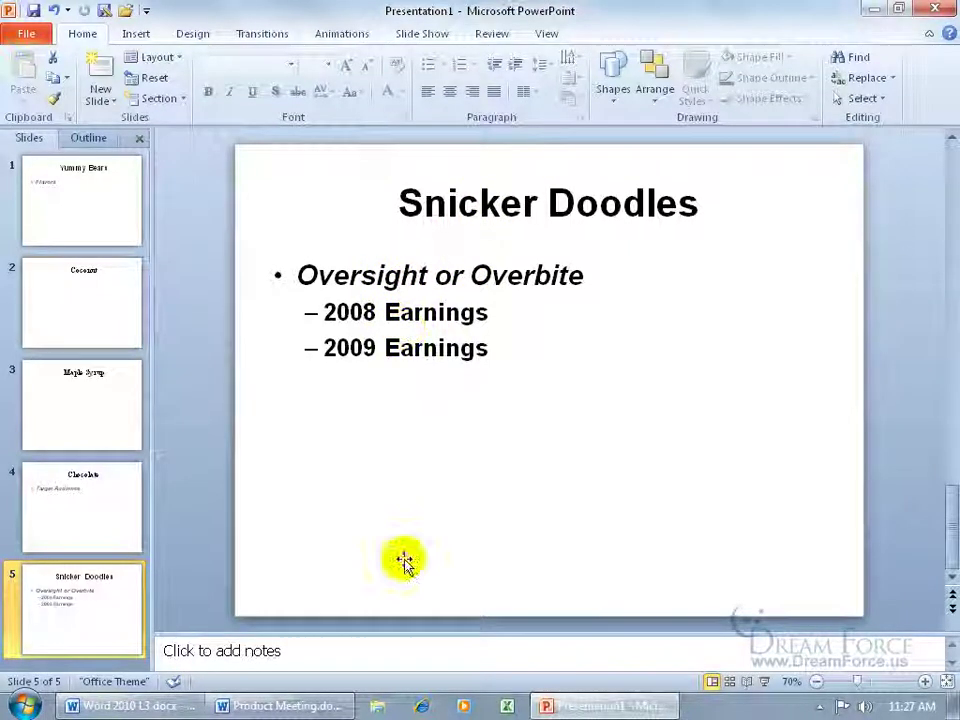
left_click(298, 707)
scroll(441, 584, "down", 10)
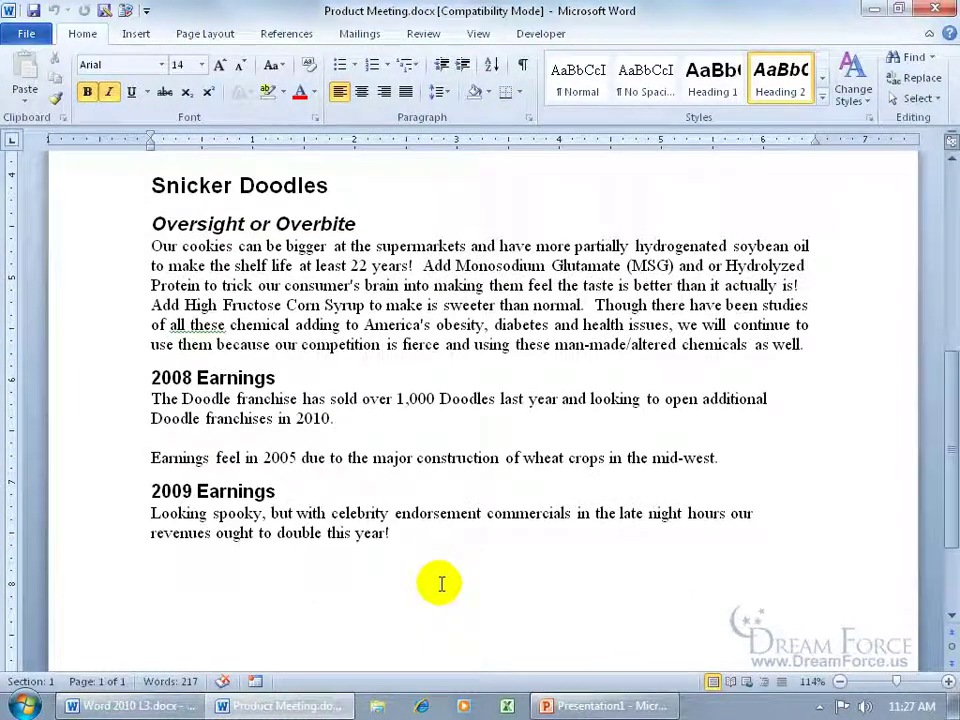
left_click(240, 187)
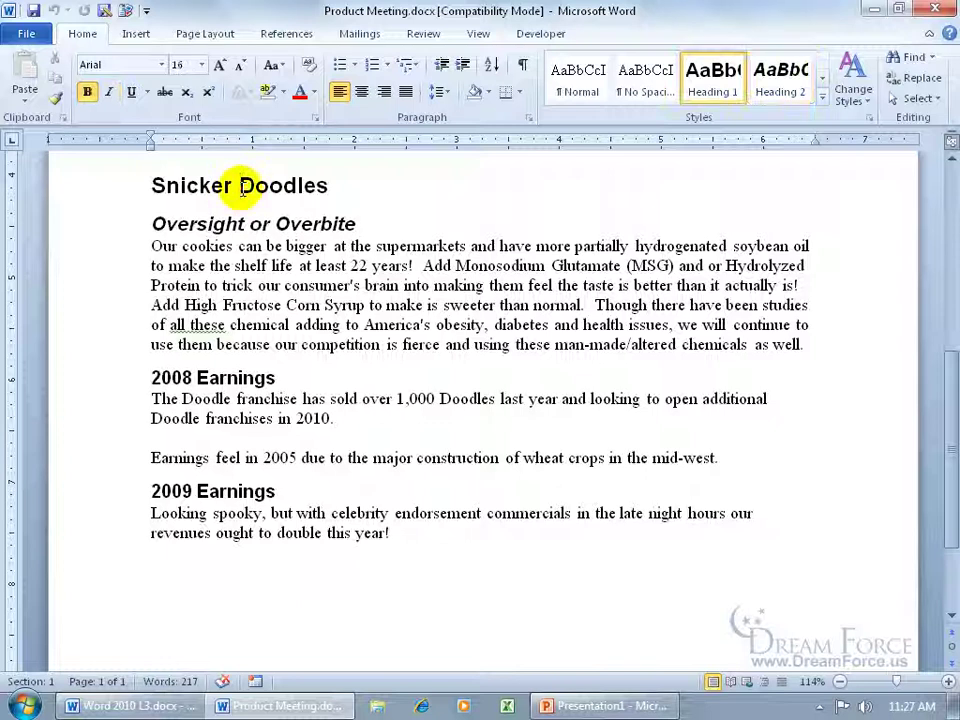
left_click(262, 221)
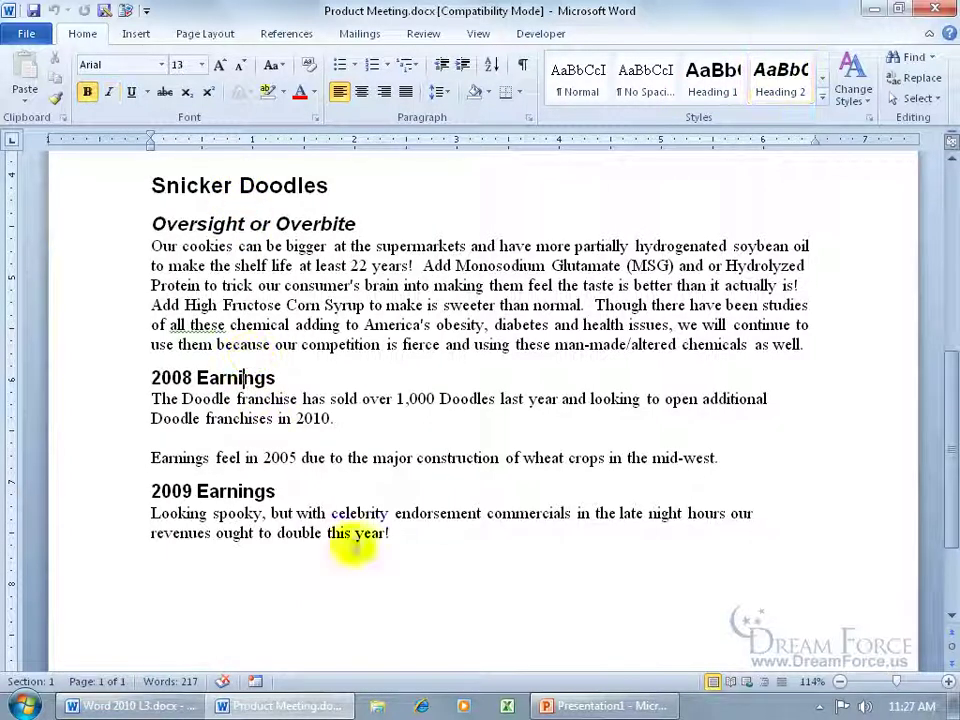
left_click(590, 706)
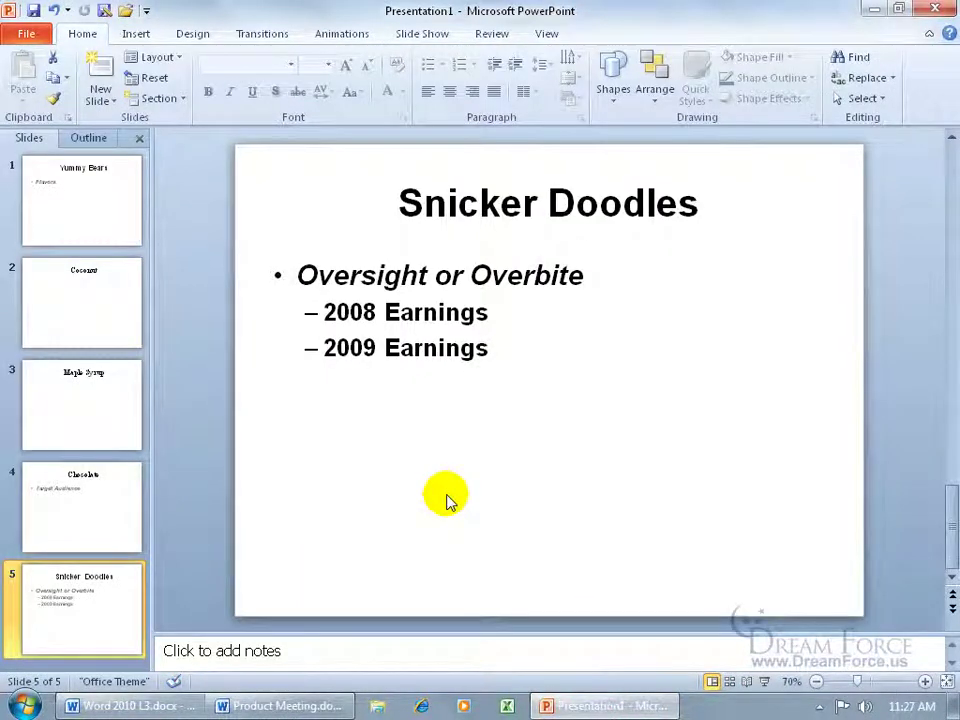